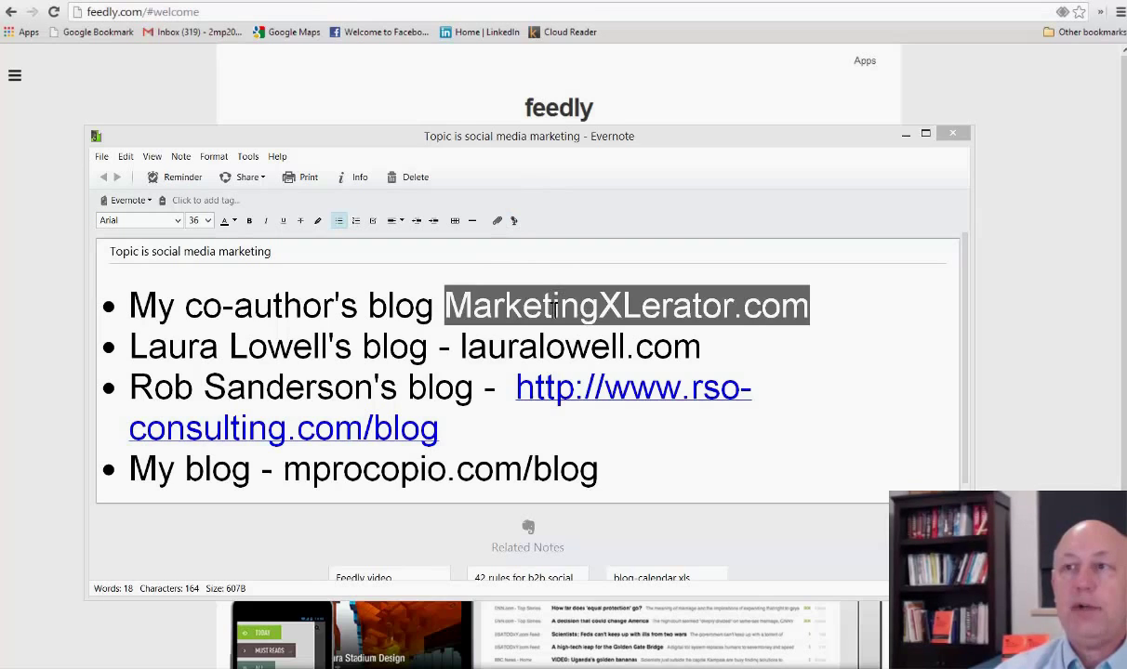
# Step: Copy the MarketingXLerator.com address from the Evernote note, and log in to the existing account on Feedly
pyautogui.rightClick(553, 310)
pyautogui.click(576, 332)
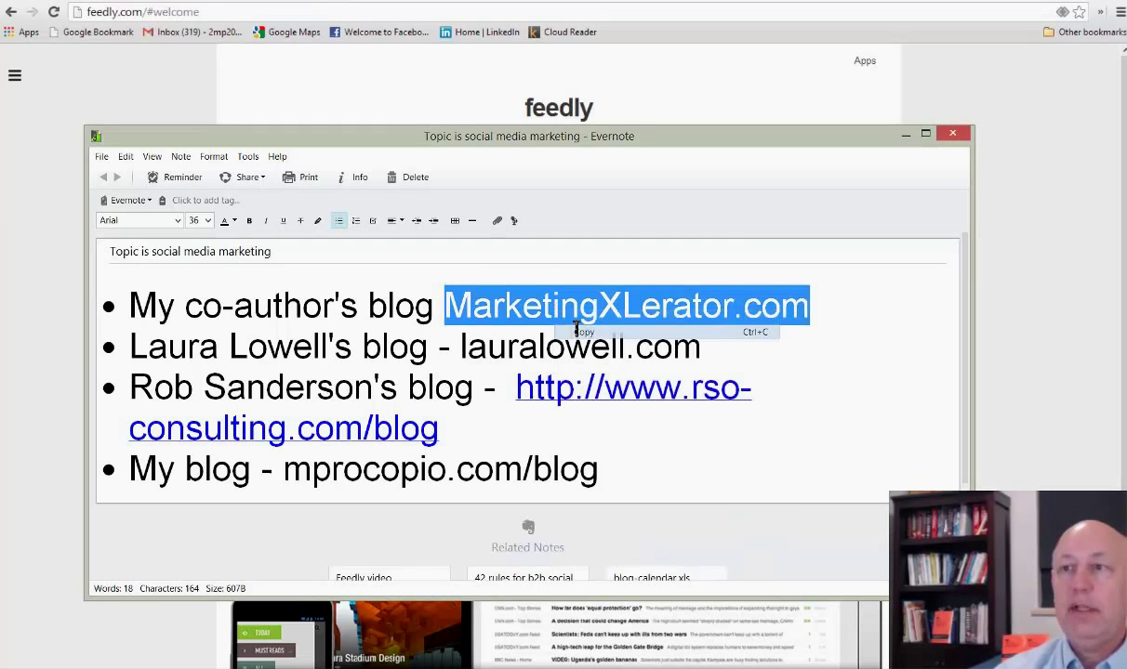
pyautogui.click(416, 91)
pyautogui.moveTo(147, 144)
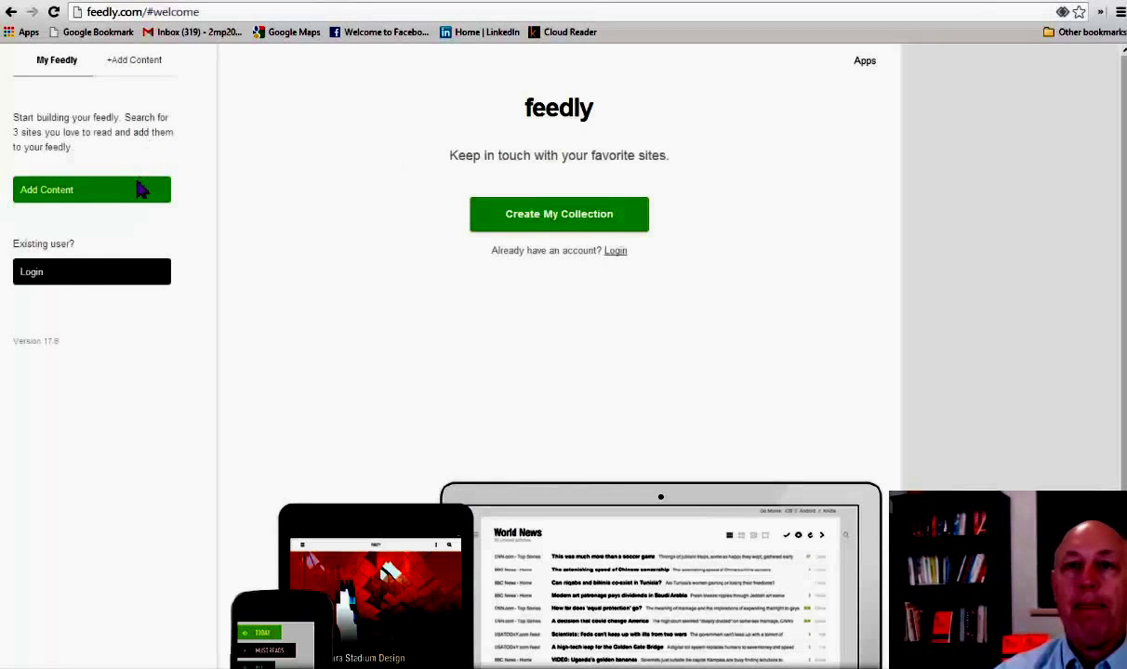
pyautogui.click(33, 273)
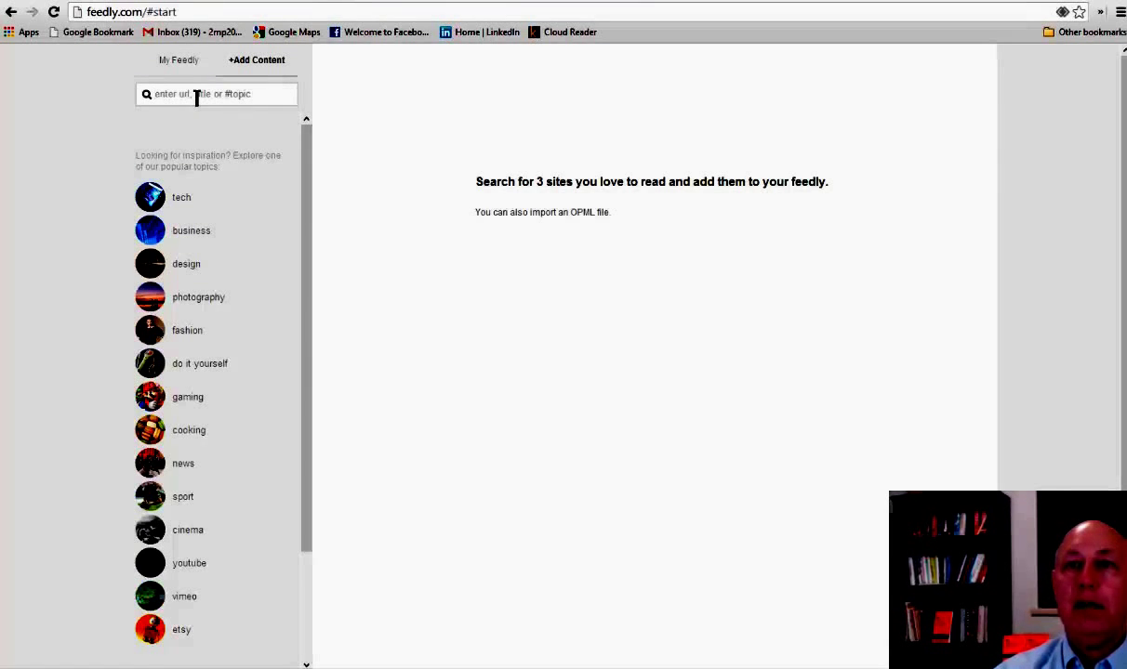
# Step: Search for MarketingXLerator.com and add the main MarketingXlerator feed to a new collection named 42Rules
pyautogui.hotkey('ctrl', 'v')
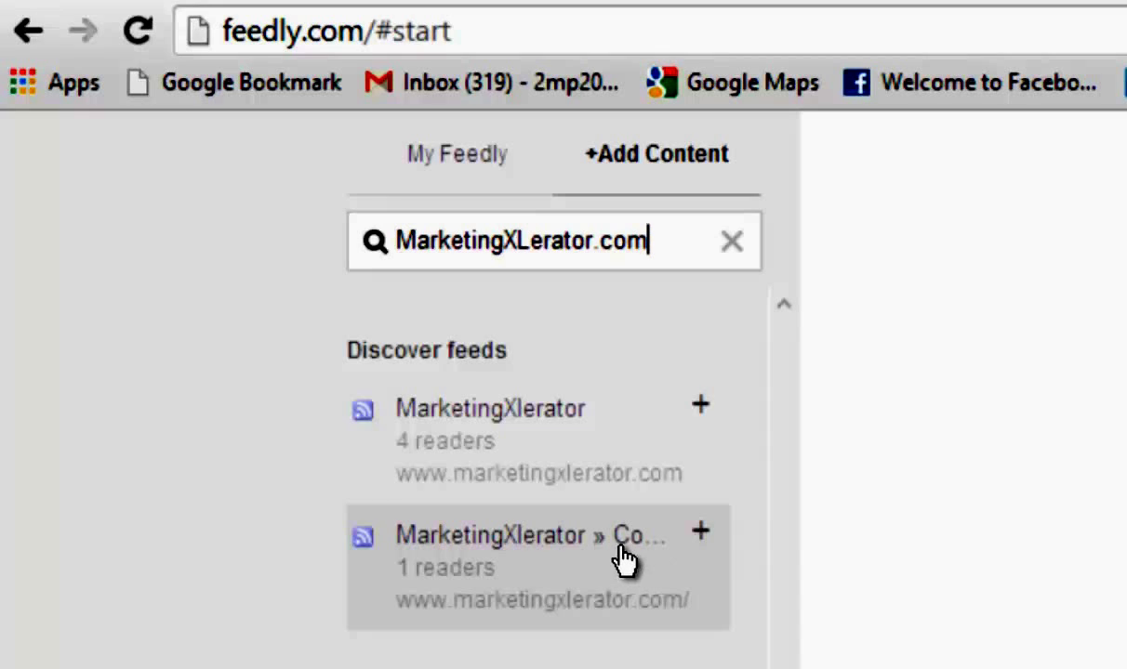
pyautogui.click(701, 411)
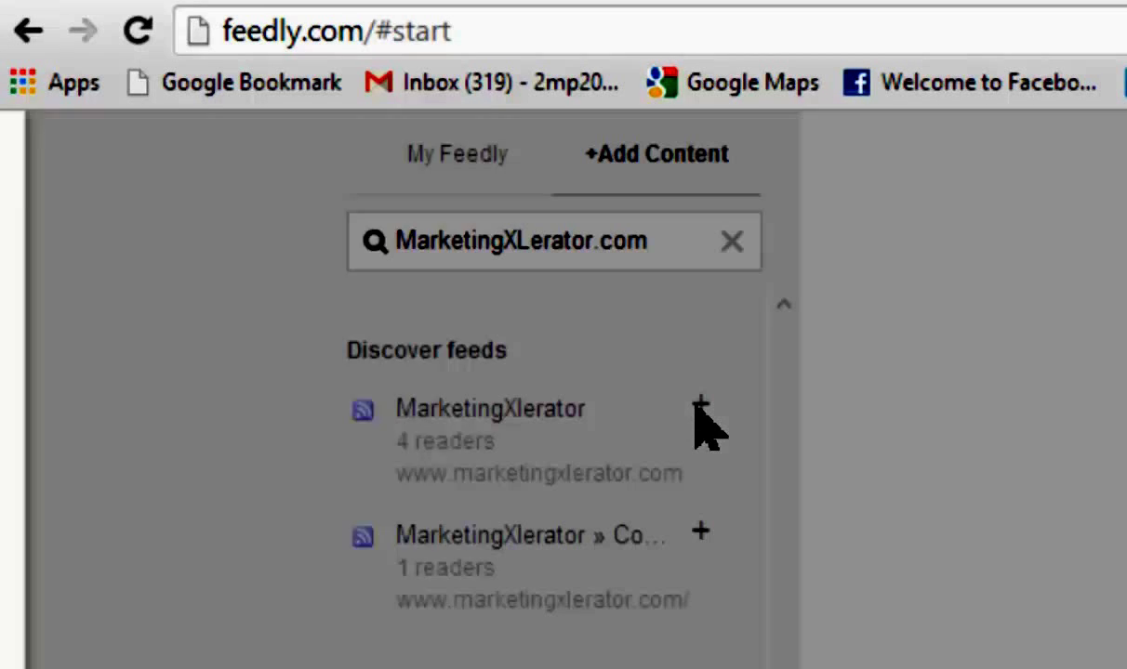
pyautogui.click(231, 559)
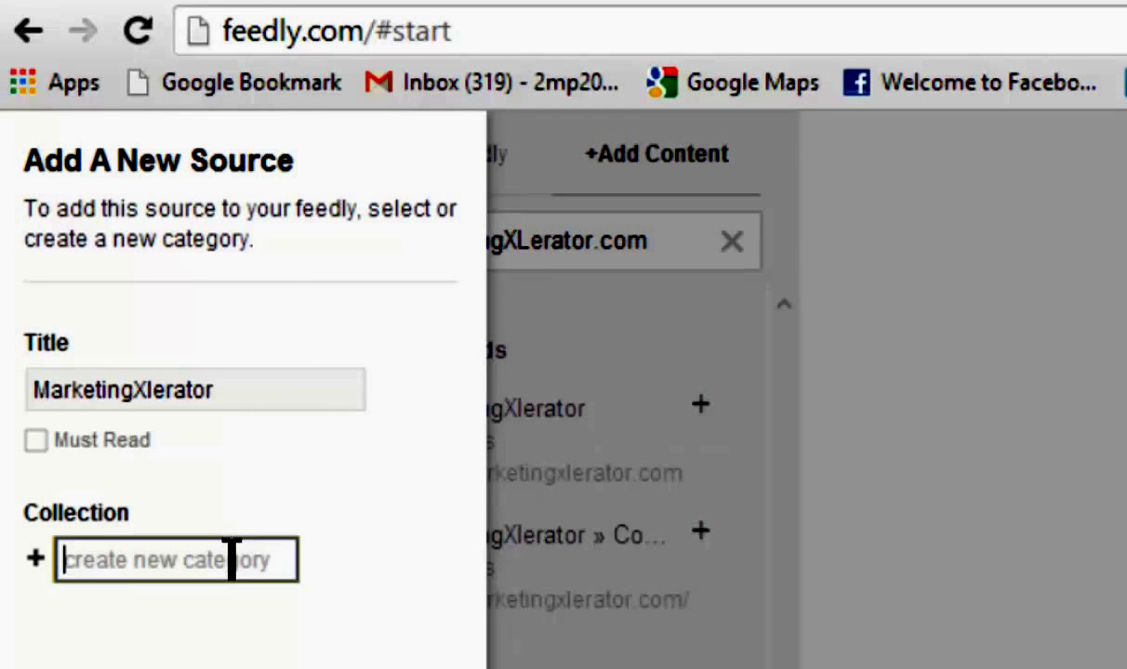
pyautogui.write('42')
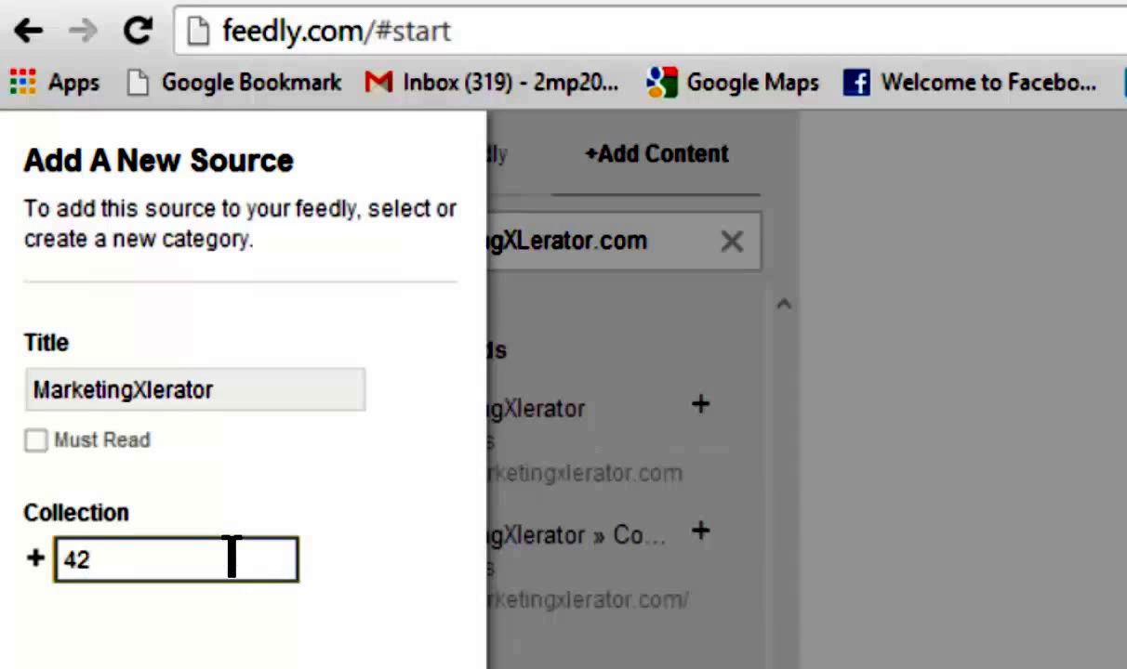
pyautogui.write('Ruel')
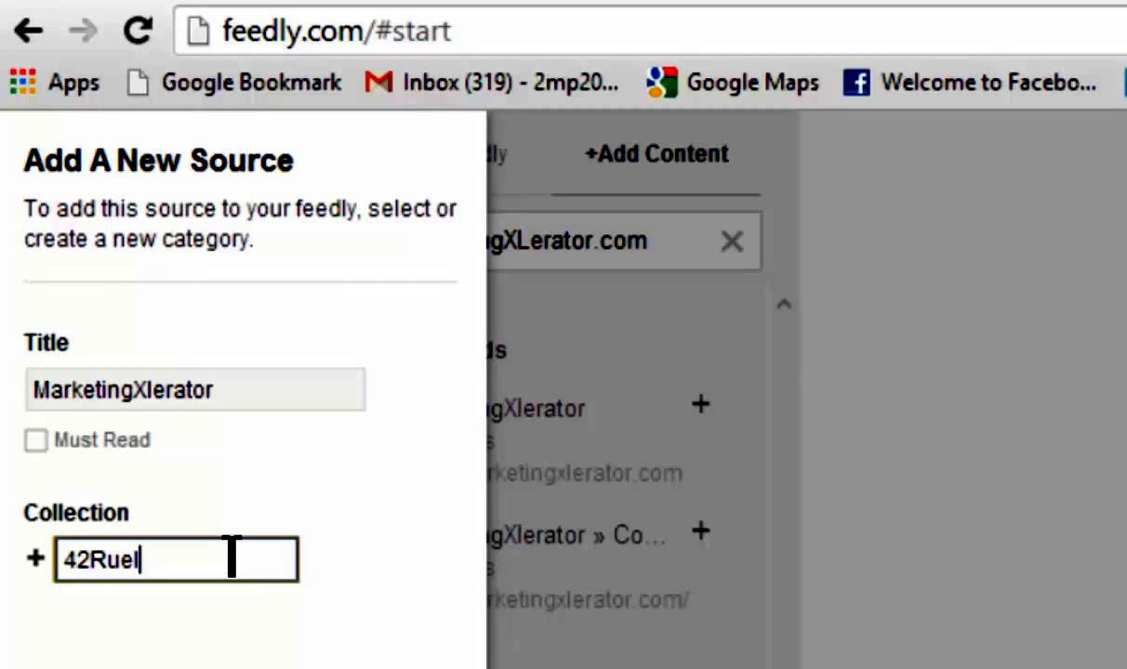
pyautogui.press('BackSpace')
pyautogui.press('BackSpace')
pyautogui.write('les')
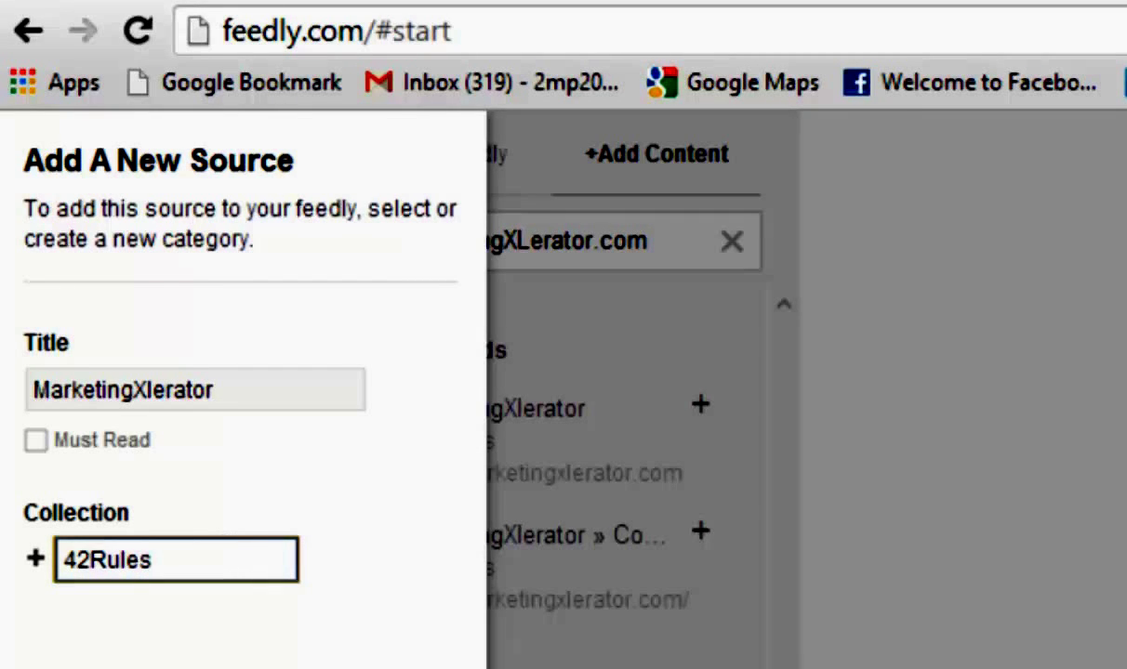
pyautogui.press('Return')
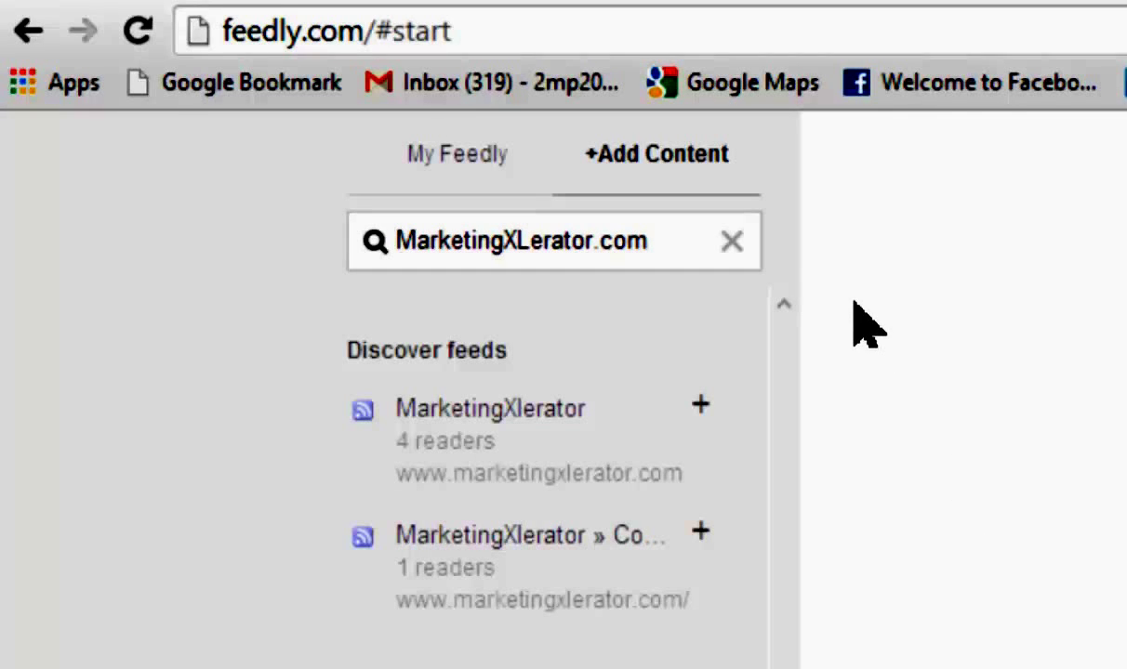
# Step: Show the list of subscribed sources and open the Home page with the latest articles
pyautogui.click(477, 166)
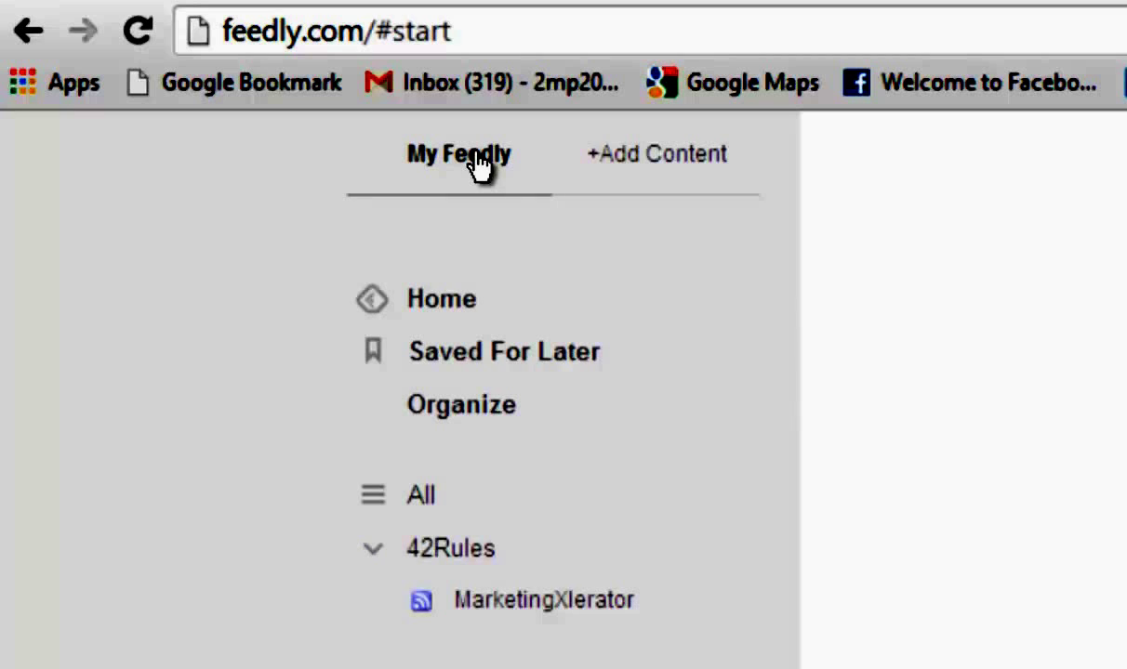
pyautogui.doubleClick(477, 158)
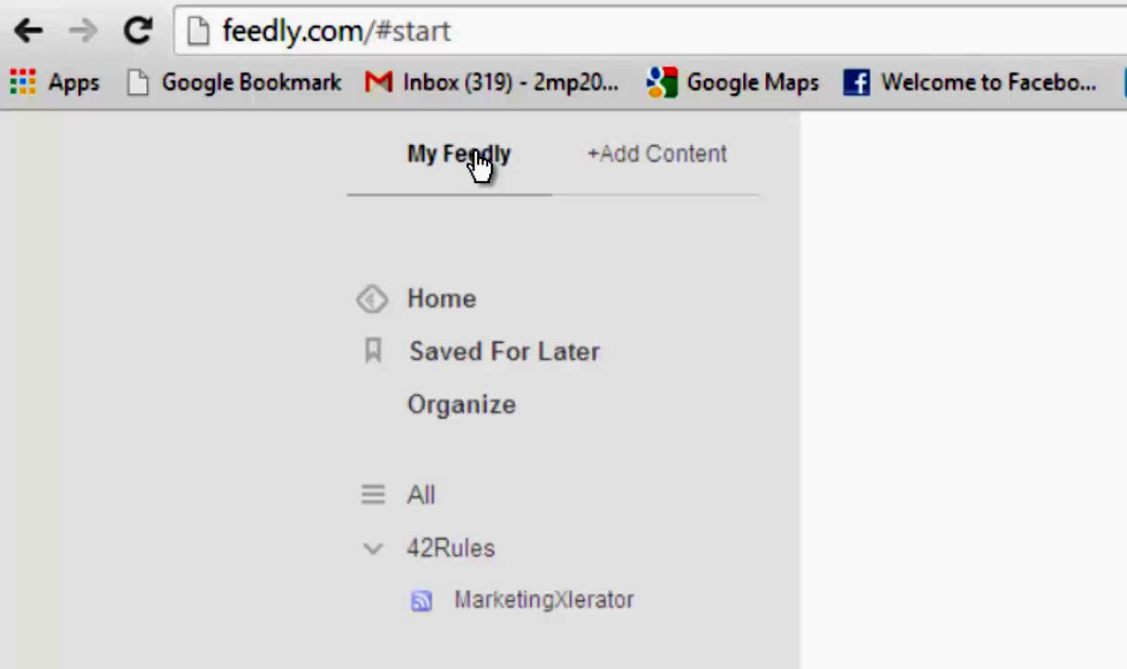
pyautogui.tripleClick(477, 158)
pyautogui.click(441, 302)
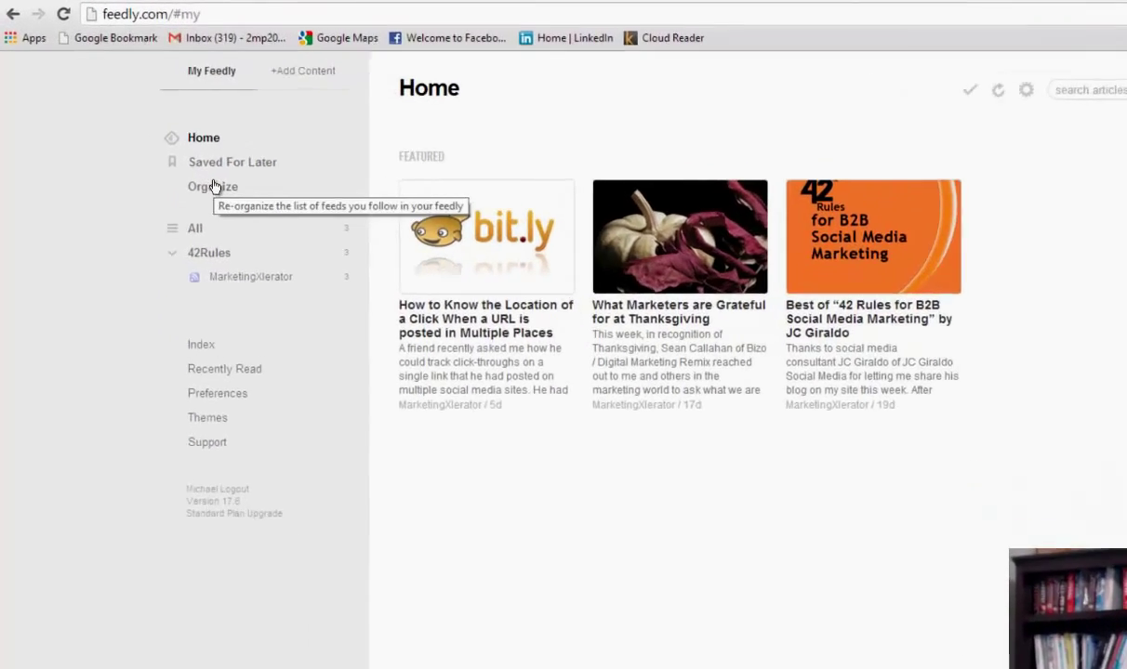
# Step: Import the feeds from the OPML file feedly42.opml in the Downloads folder into the account
pyautogui.click(179, 160)
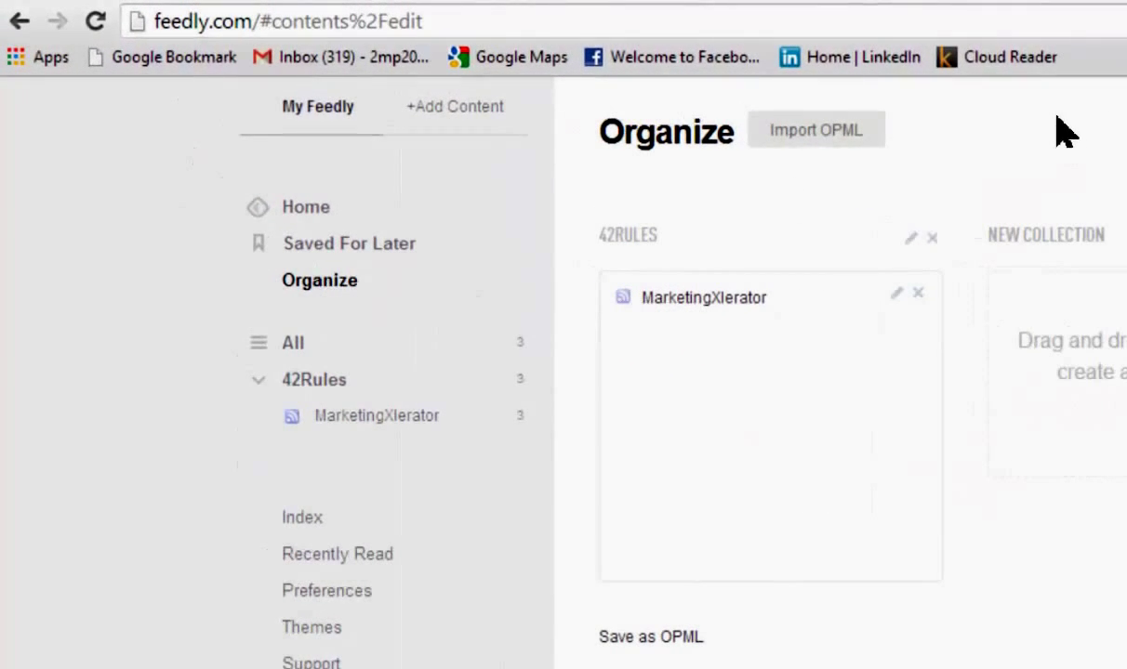
pyautogui.click(800, 130)
pyautogui.click(684, 265)
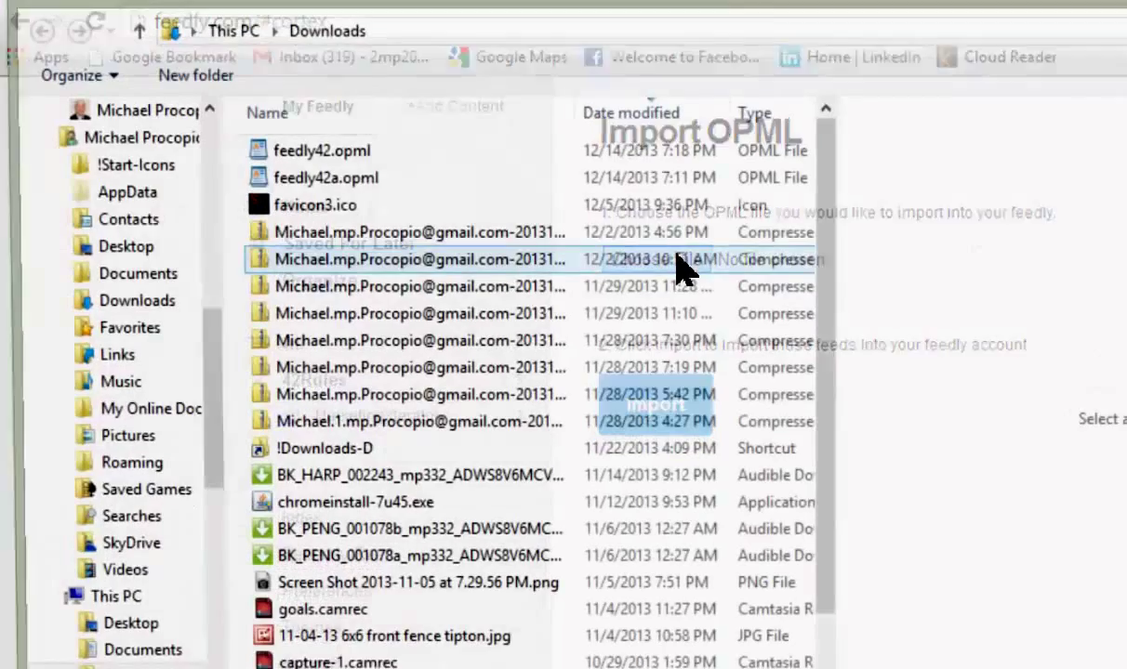
pyautogui.click(316, 151)
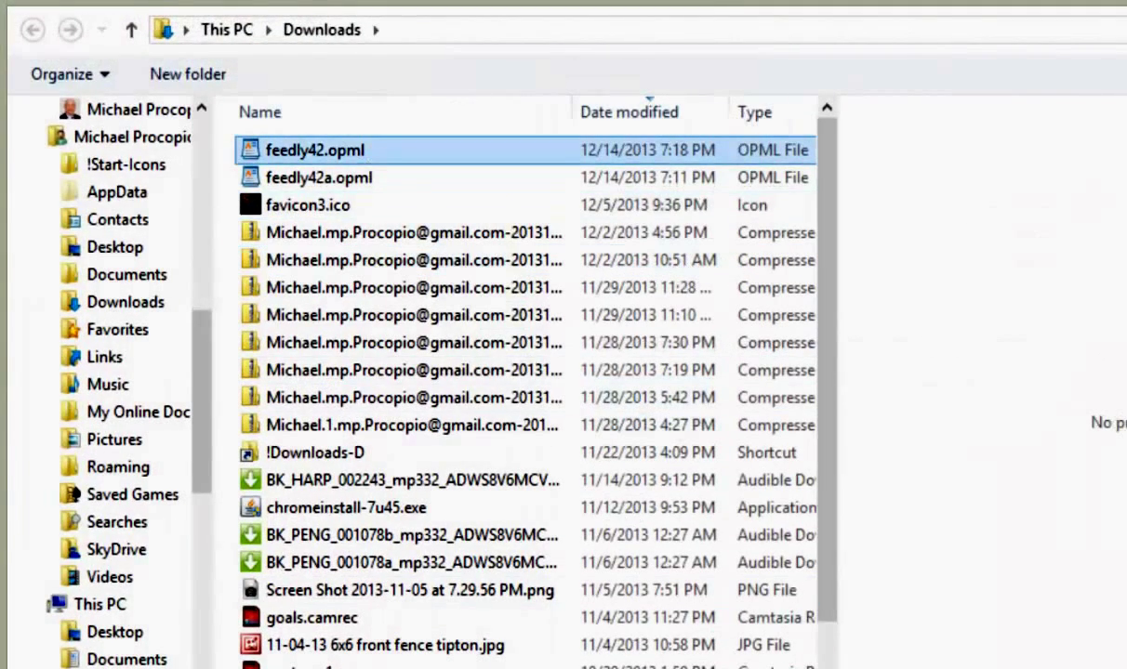
pyautogui.press('Return')
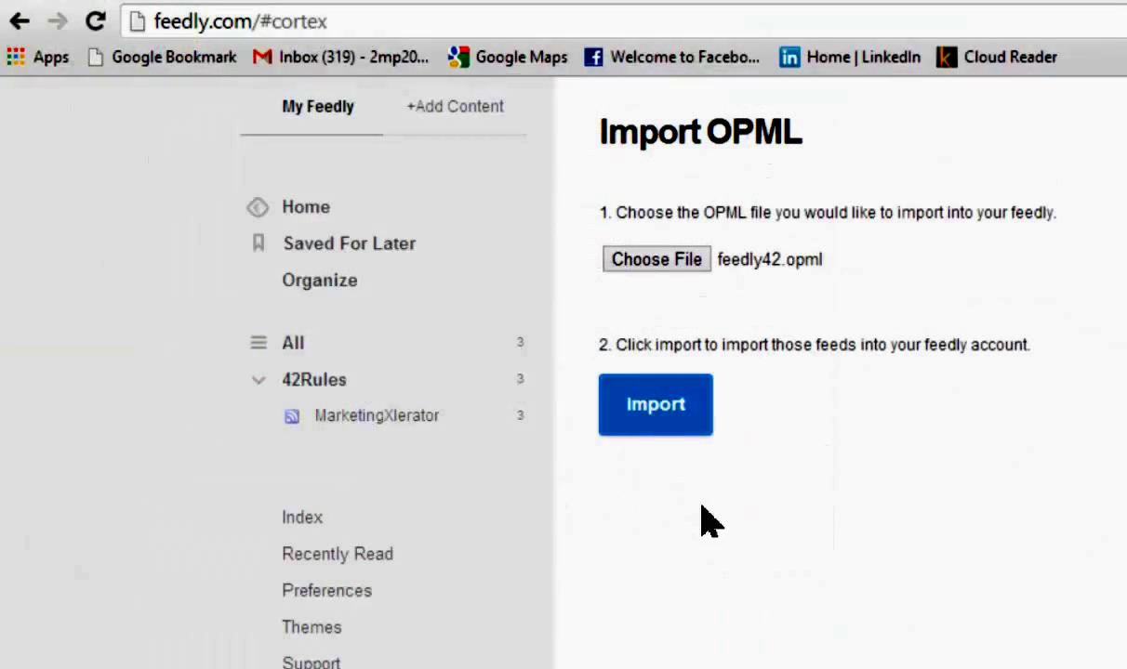
pyautogui.click(651, 406)
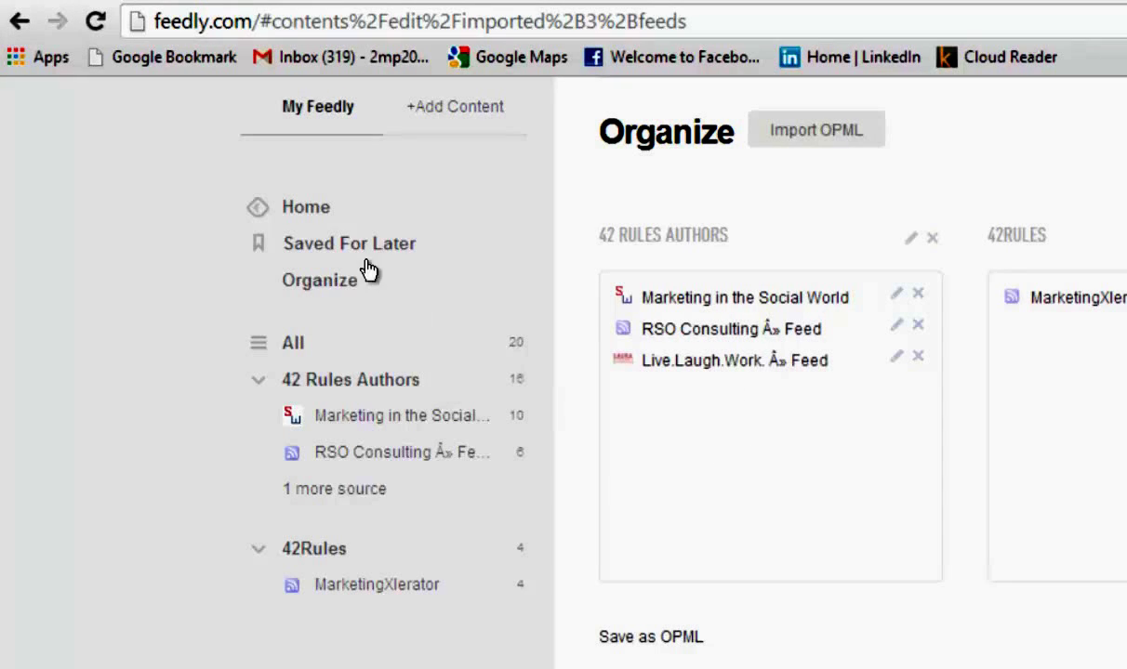
# Step: Return to Home and look through the featured, 42 Rules Authors and 42Rules articles
pyautogui.click(307, 204)
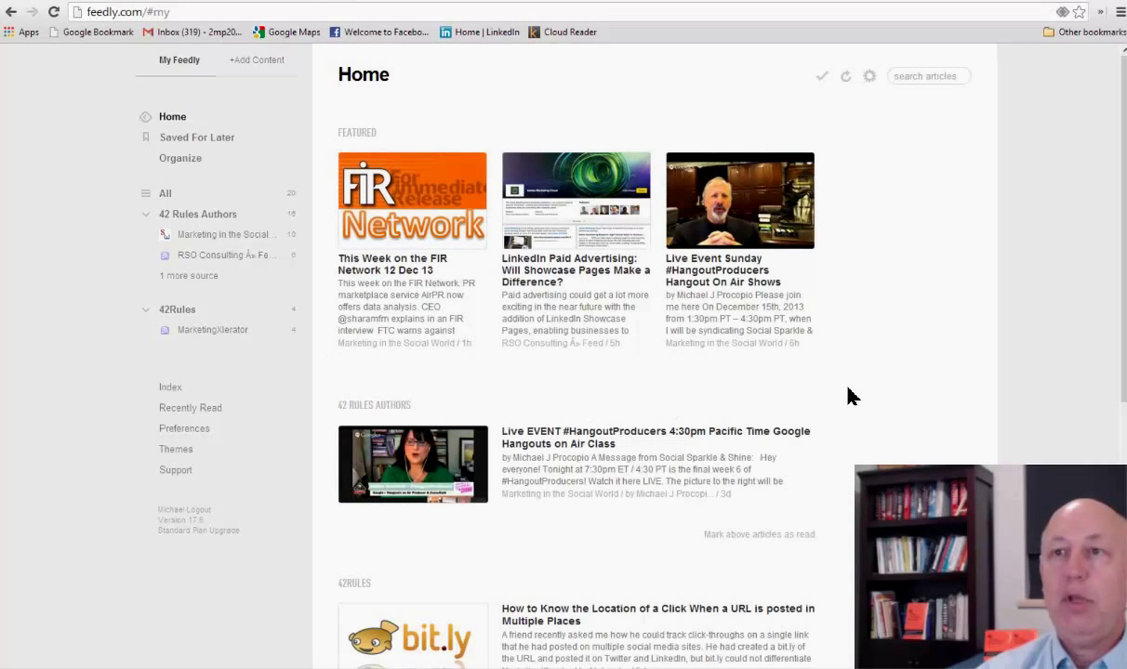
pyautogui.scroll(-2, 669, 419)
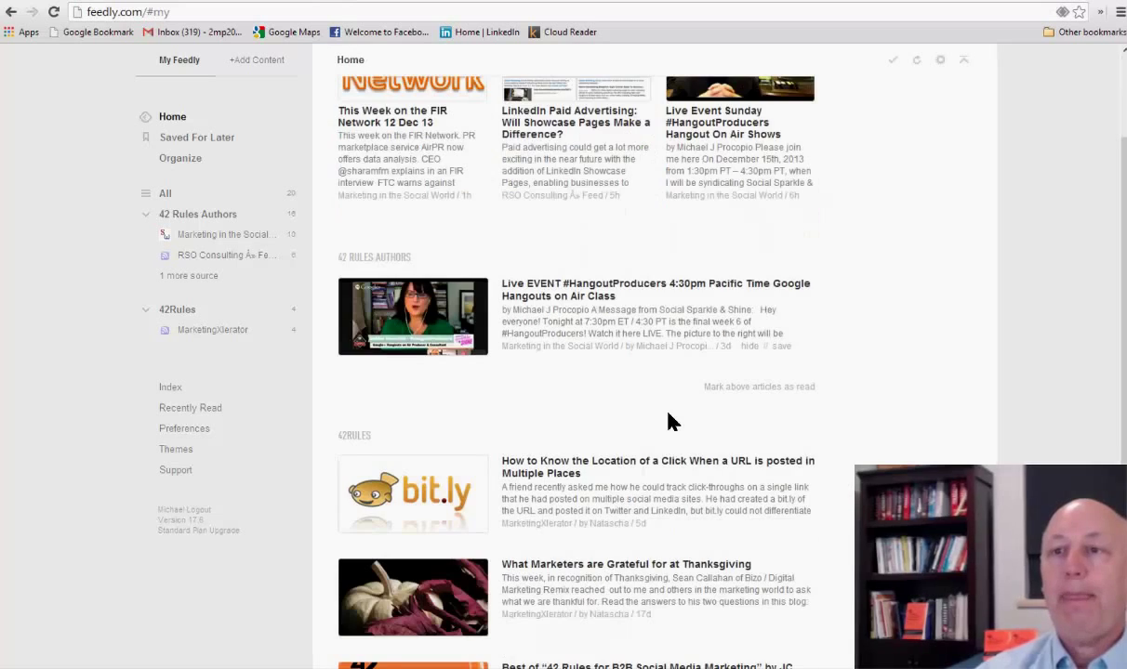
pyautogui.scroll(-1, 671, 423)
pyautogui.scroll(2, 669, 422)
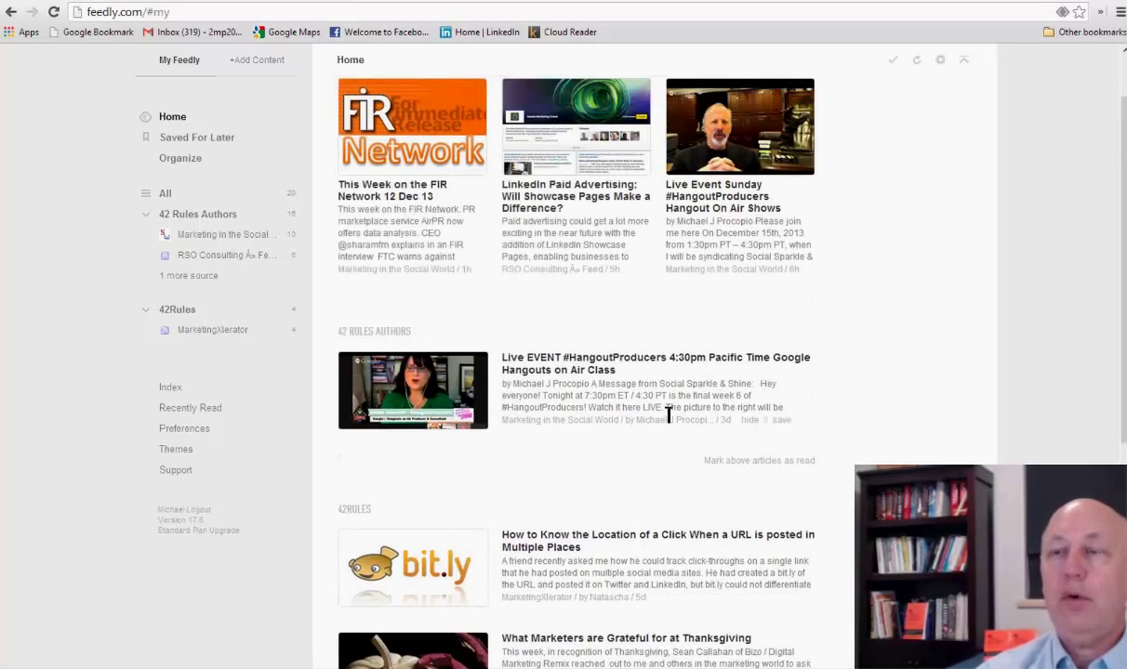
pyautogui.scroll(1, 651, 398)
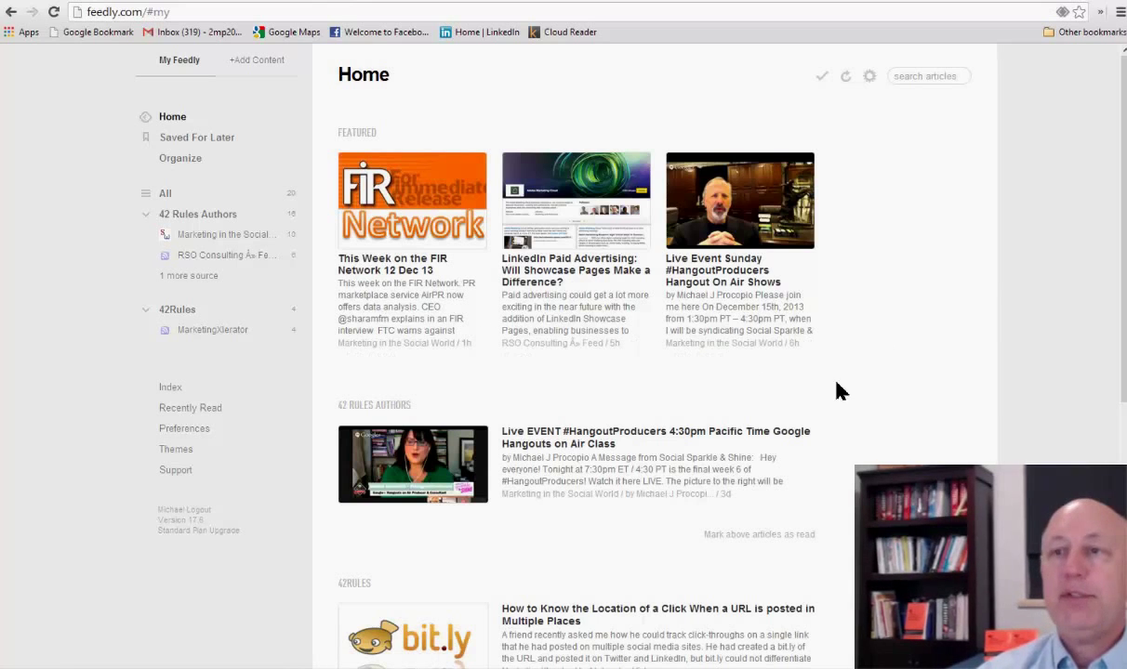
pyautogui.scroll(-2, 543, 397)
pyautogui.scroll(-3, 543, 398)
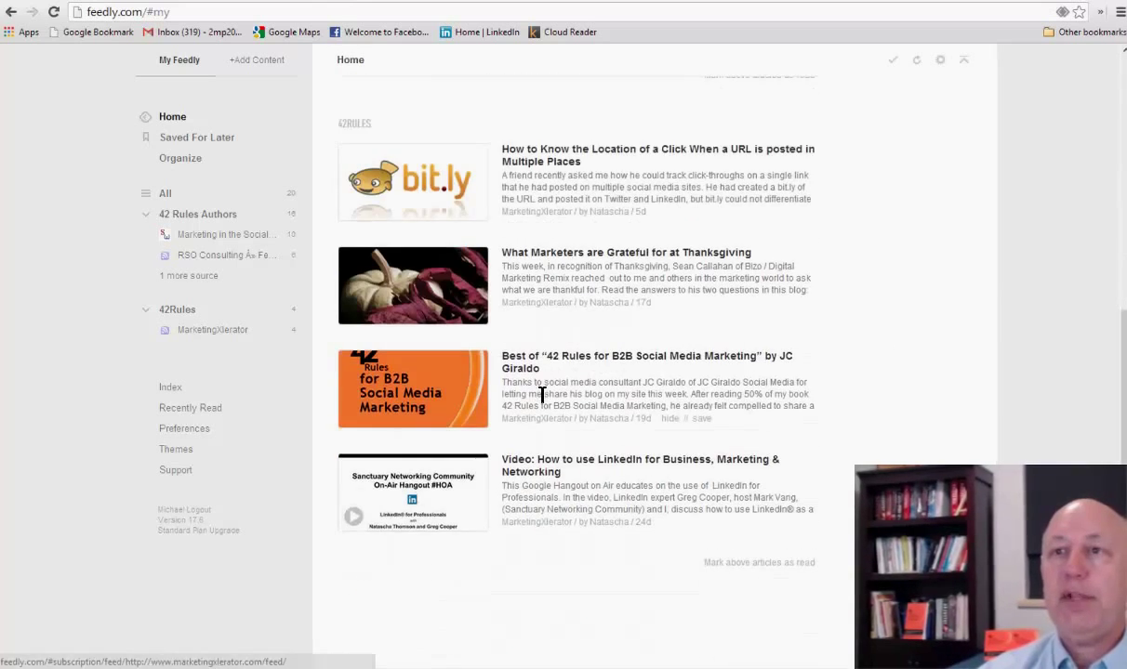
pyautogui.scroll(1, 545, 402)
pyautogui.scroll(1, 543, 402)
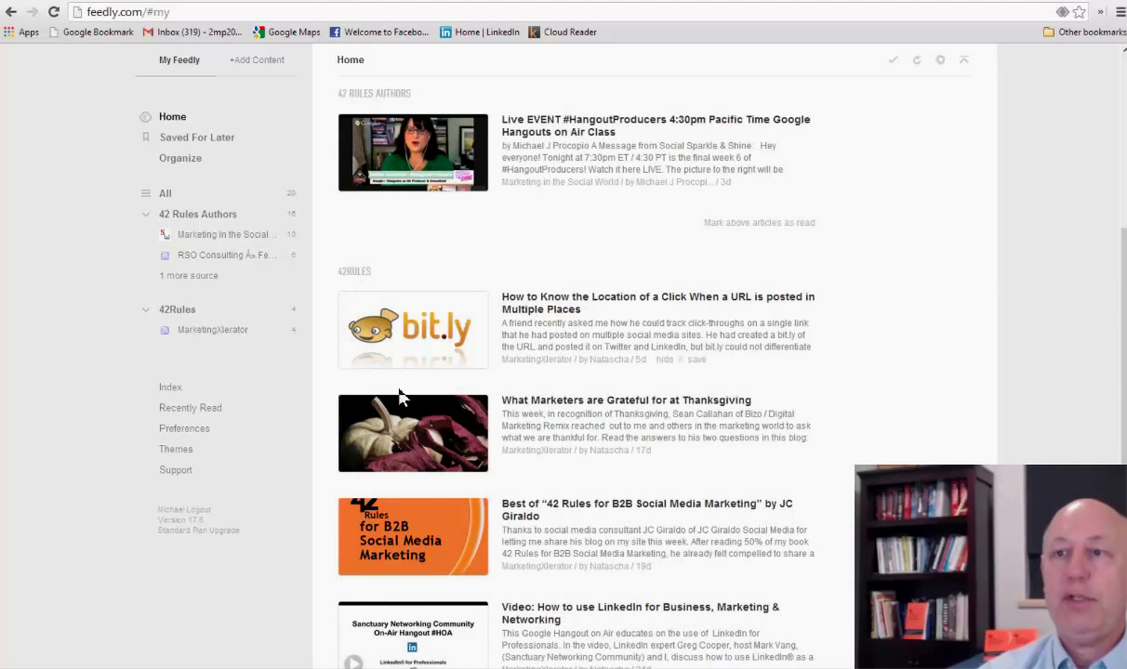
pyautogui.scroll(-2, 418, 483)
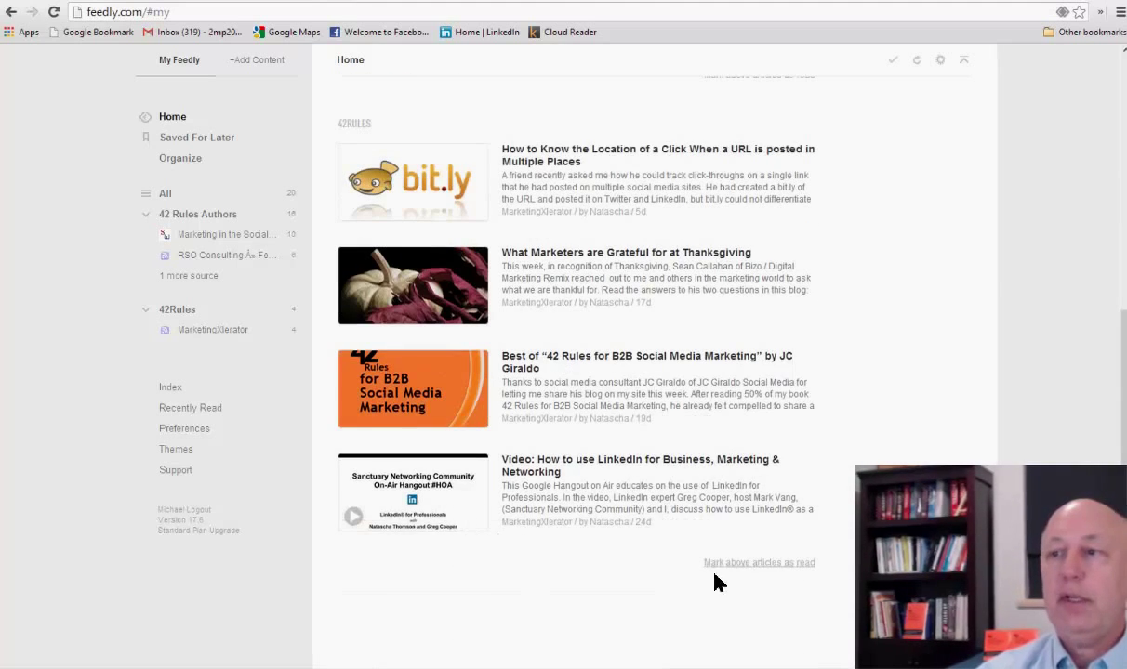
pyautogui.scroll(5, 741, 563)
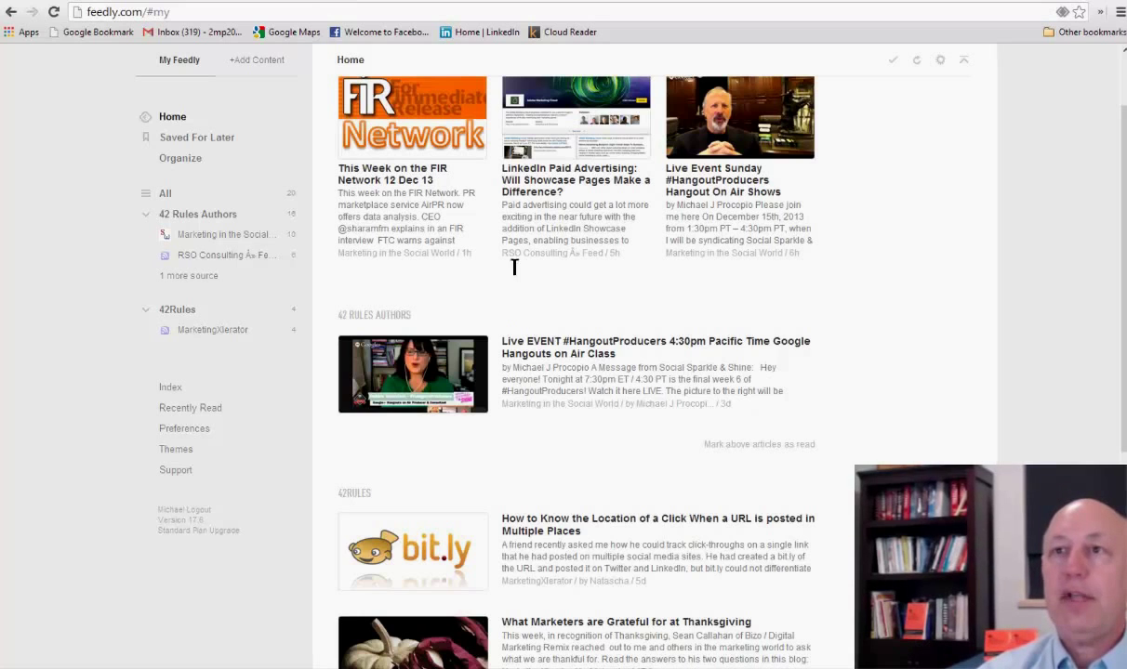
# Step: Open the featured article on LinkedIn paid advertising and Showcase Pages and try to share it on Google+
pyautogui.click(569, 182)
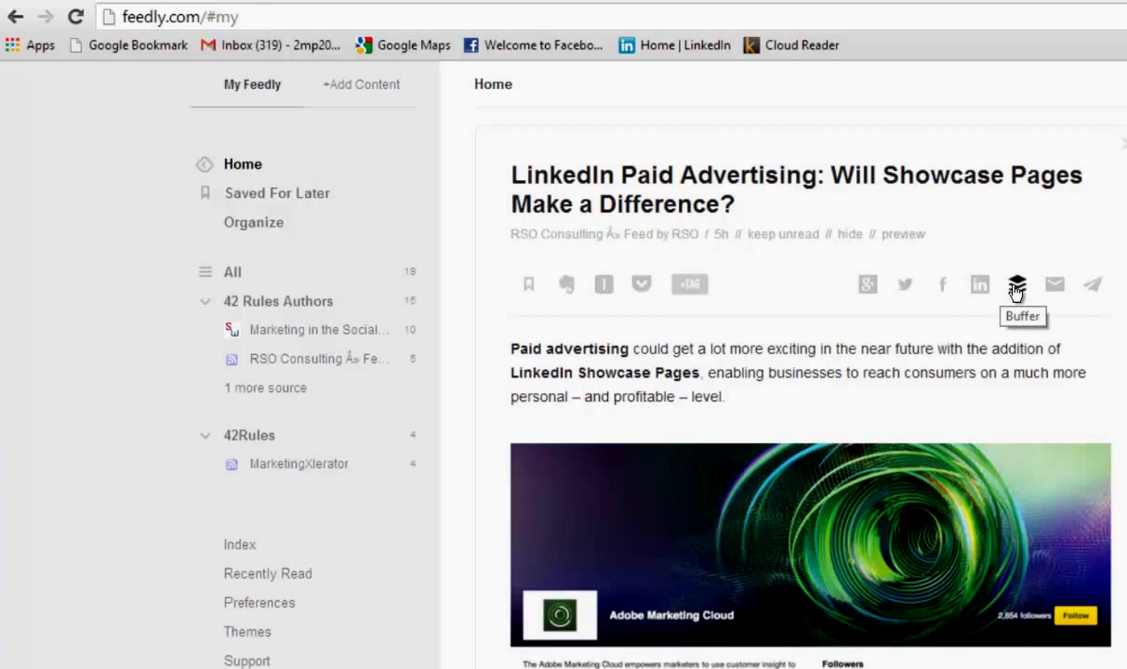
pyautogui.click(866, 286)
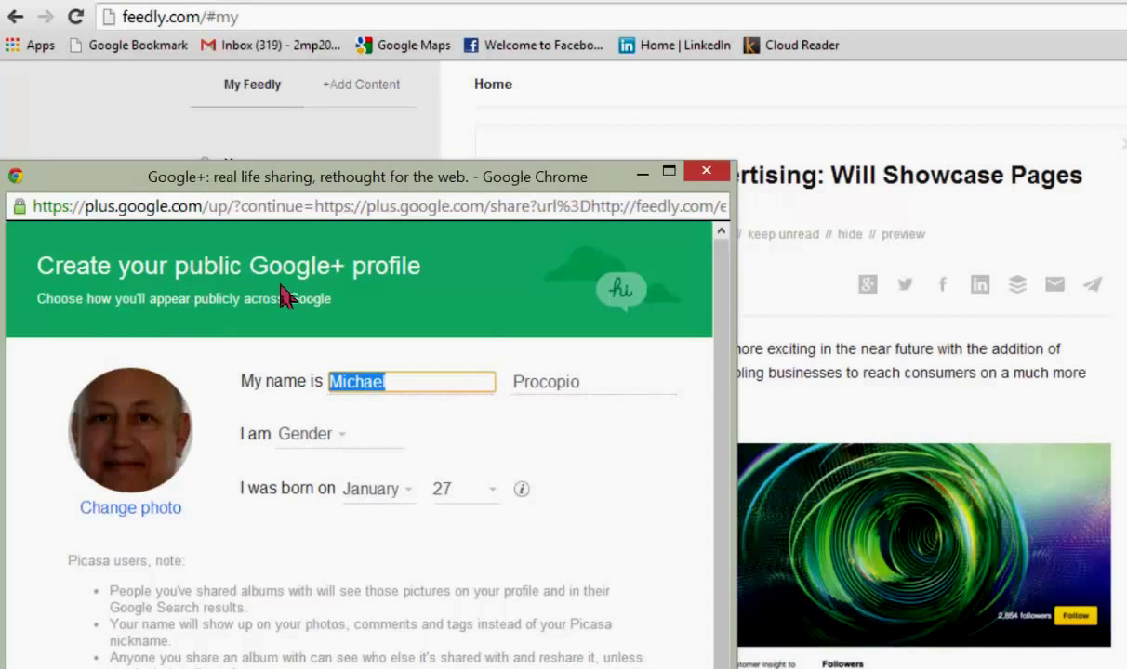
pyautogui.click(708, 177)
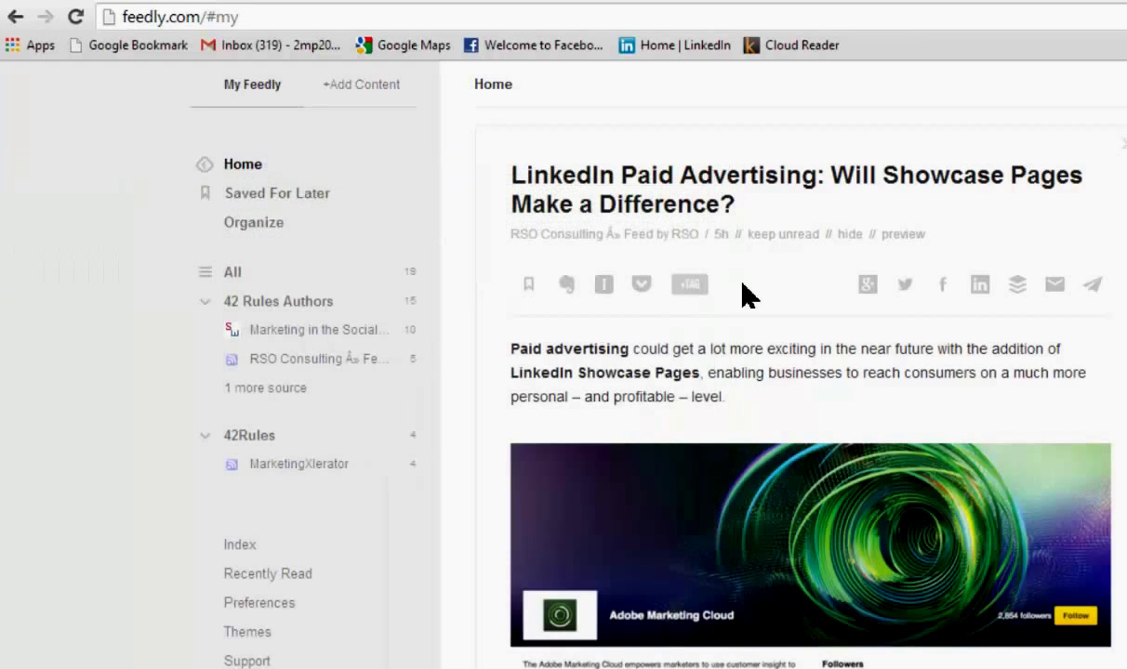
# Step: Try to share the LinkedIn advertising article on Twitter by signing in with the prefilled account, and close the sharing window
pyautogui.click(905, 286)
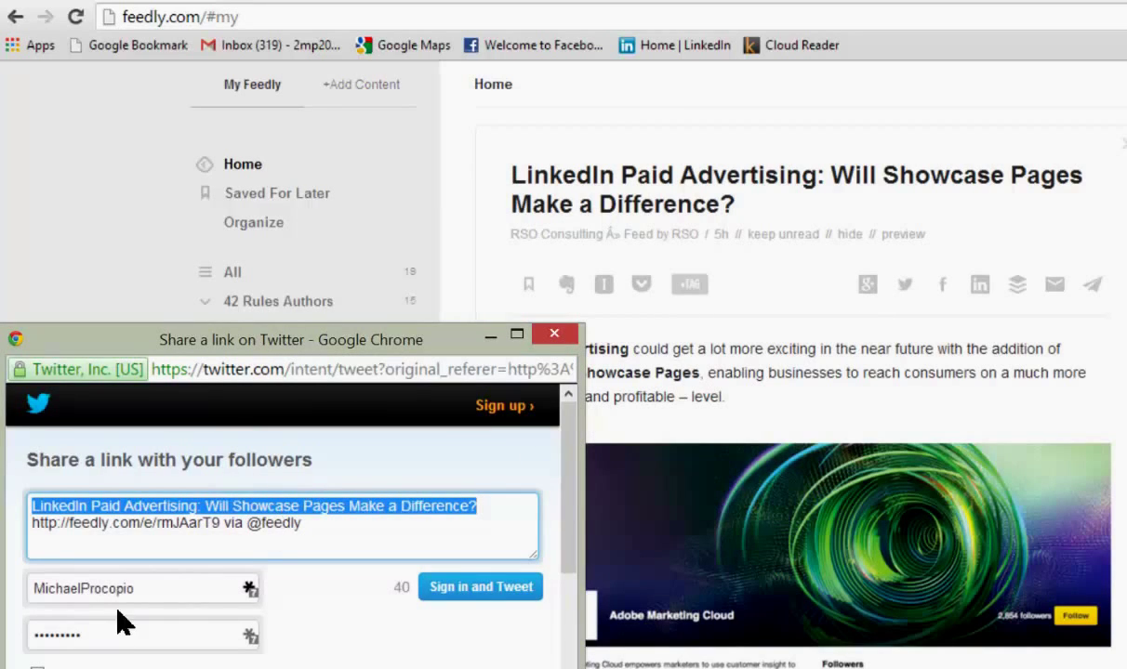
pyautogui.moveTo(568, 474); pyautogui.dragTo(553, 558)
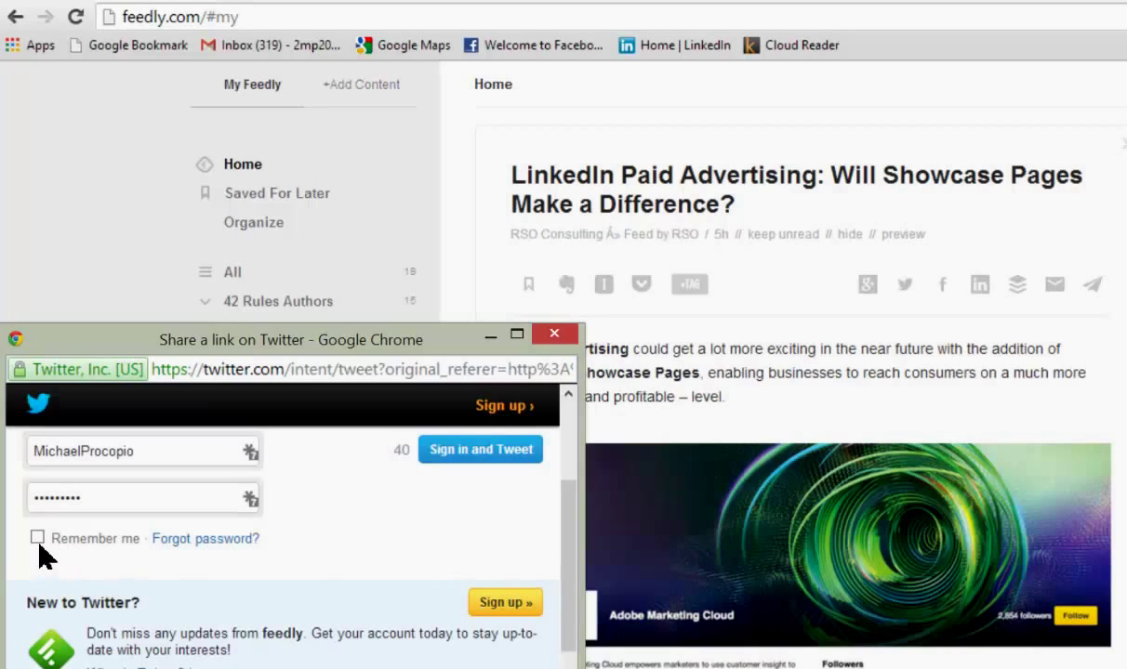
pyautogui.click(456, 446)
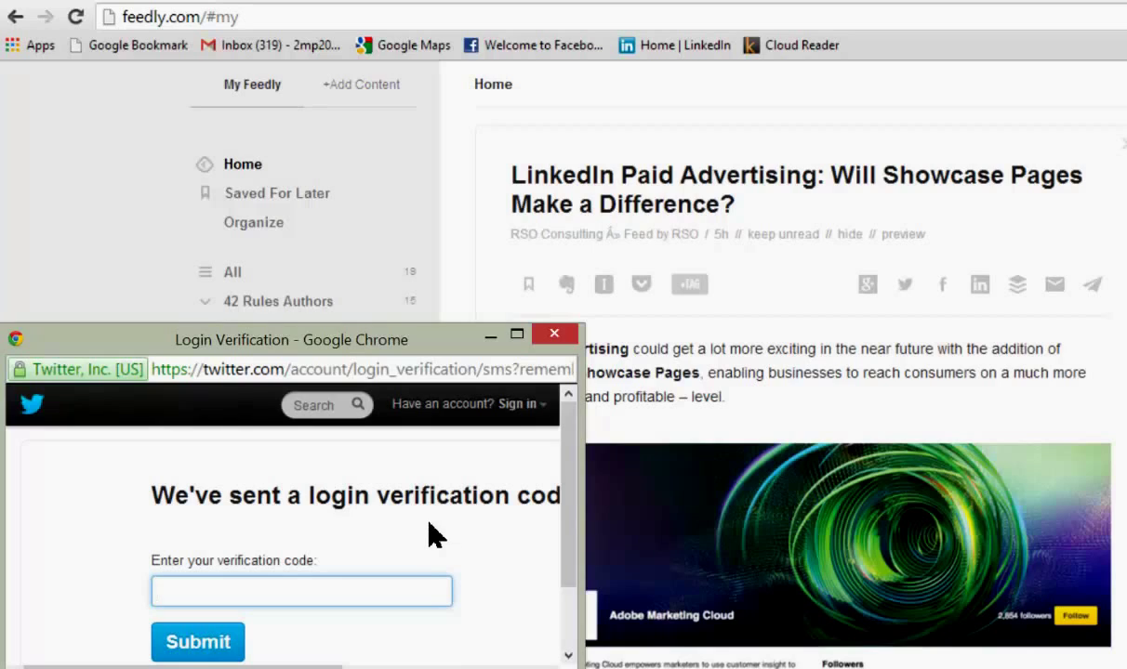
pyautogui.click(555, 336)
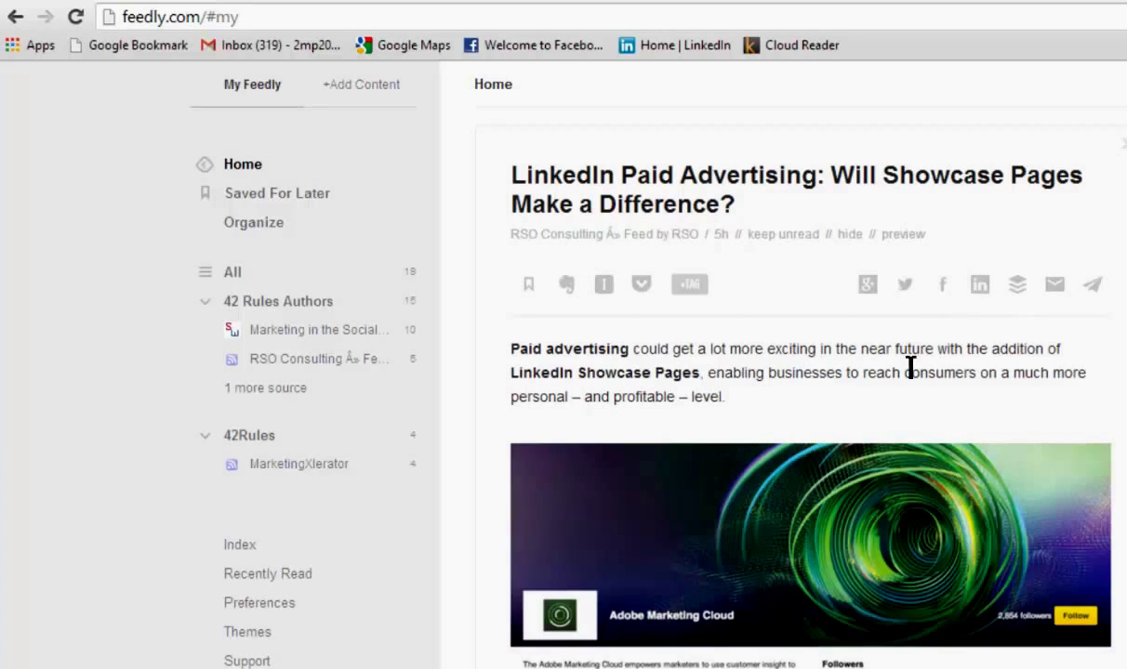
# Step: Skim the body of the LinkedIn advertising article and go back to the Home page
pyautogui.scroll(-8, 899, 327)
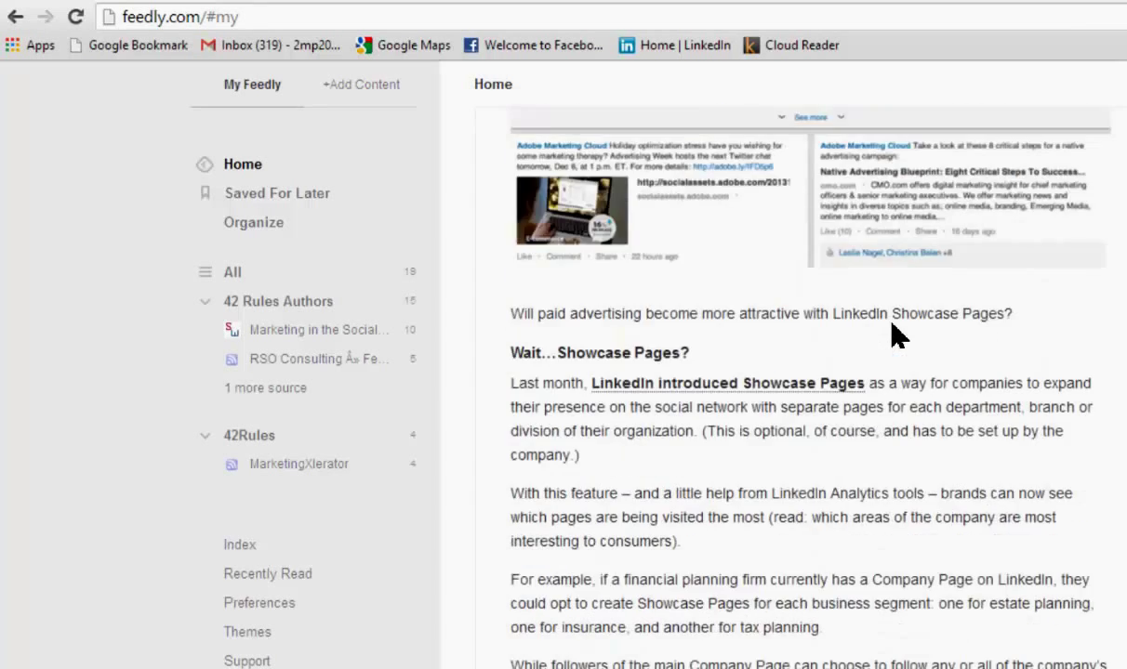
pyautogui.scroll(6, 898, 335)
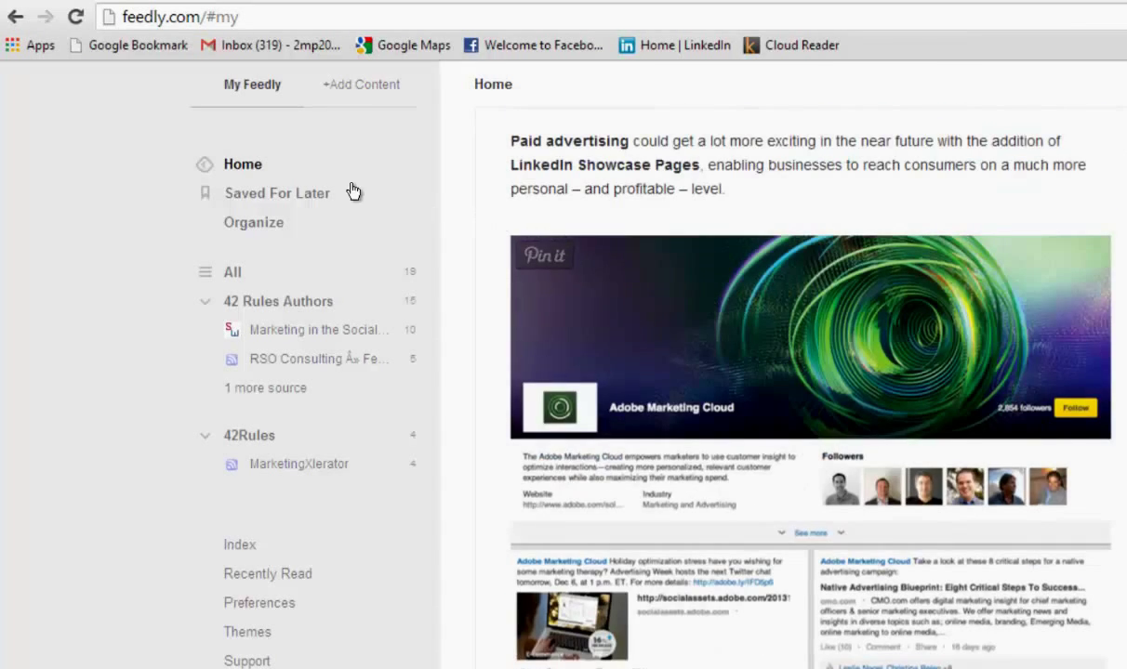
pyautogui.click(247, 166)
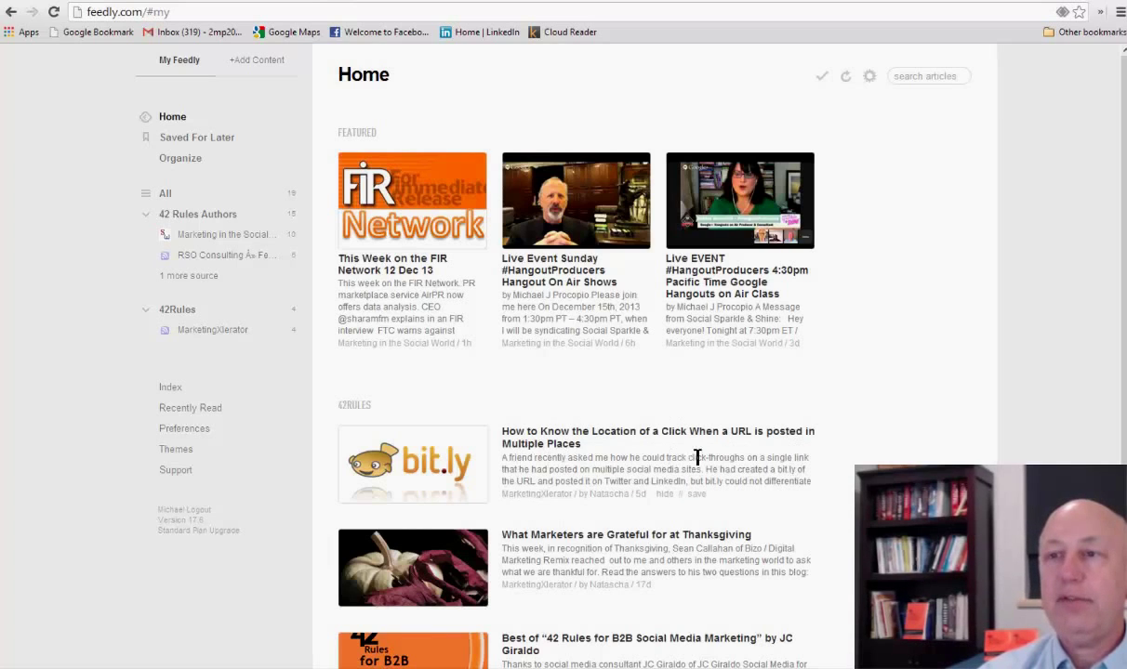
# Step: Open the article "How to Know the Location of a Click When a URL is posted in Multiple Places" and read through to its end
pyautogui.click(567, 436)
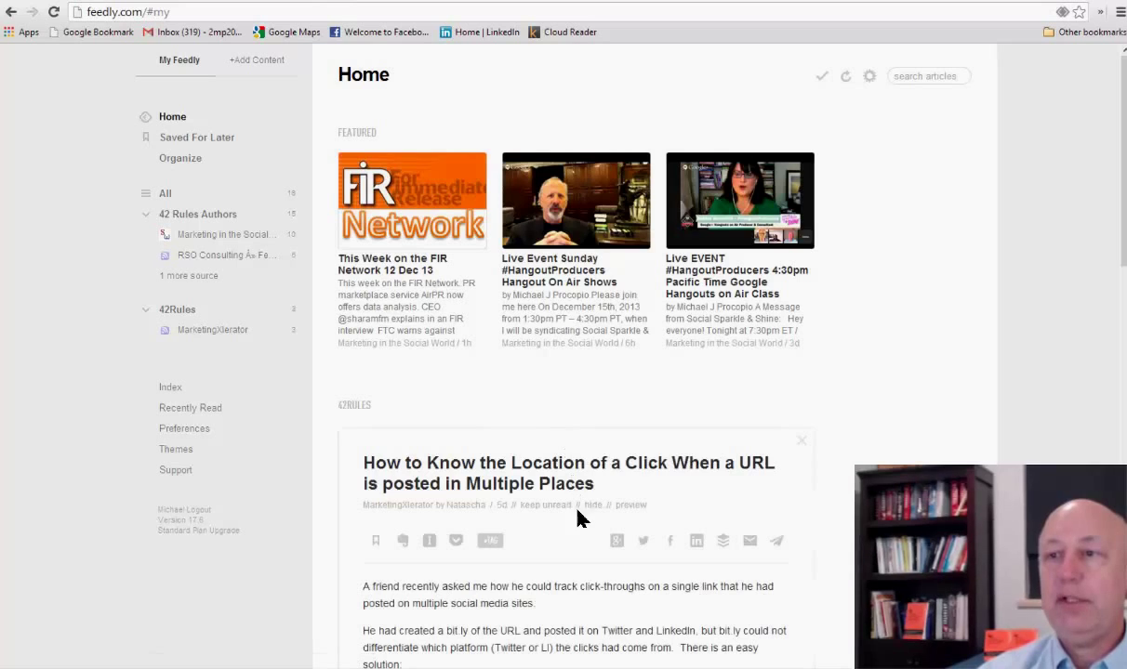
pyautogui.scroll(-3, 590, 556)
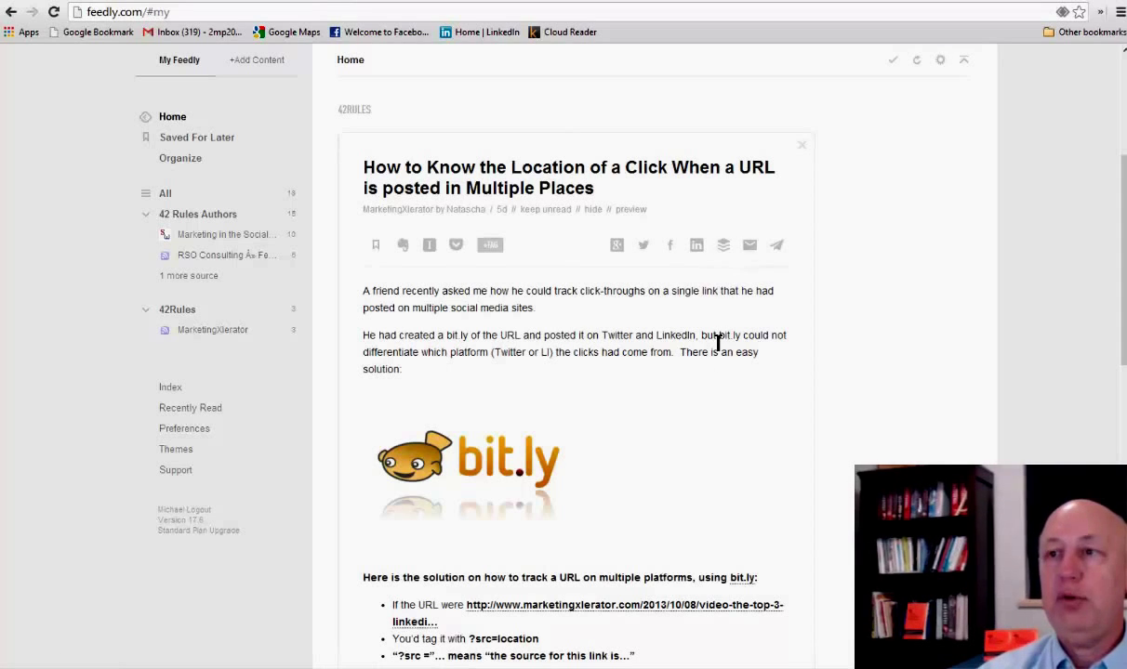
pyautogui.scroll(-5, 698, 362)
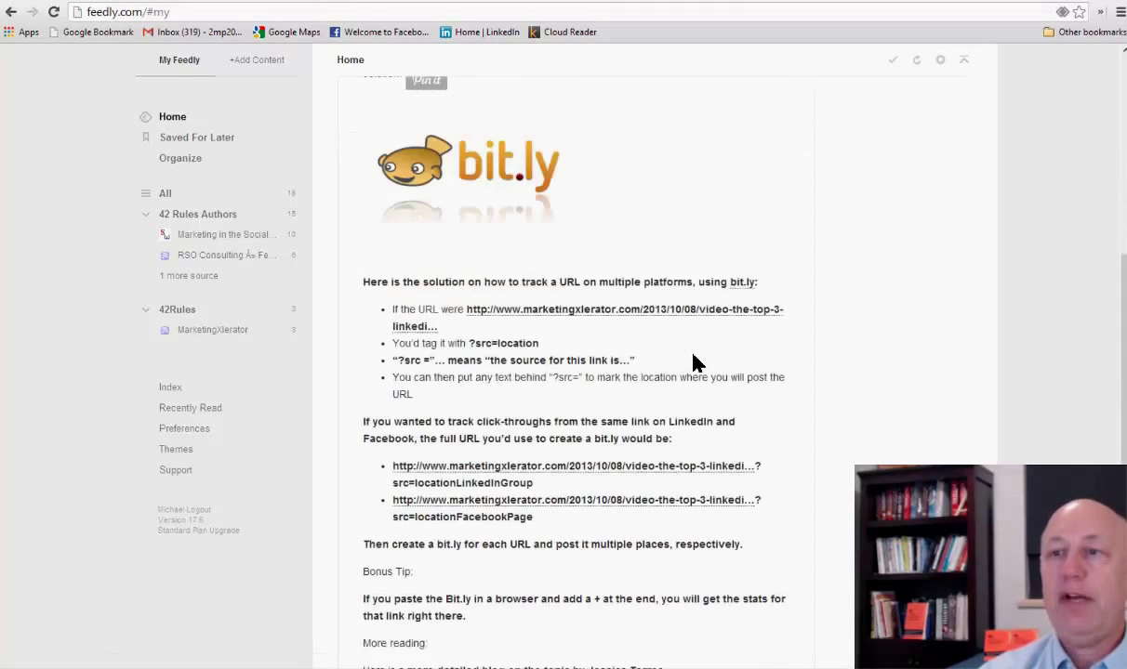
pyautogui.scroll(-3, 693, 355)
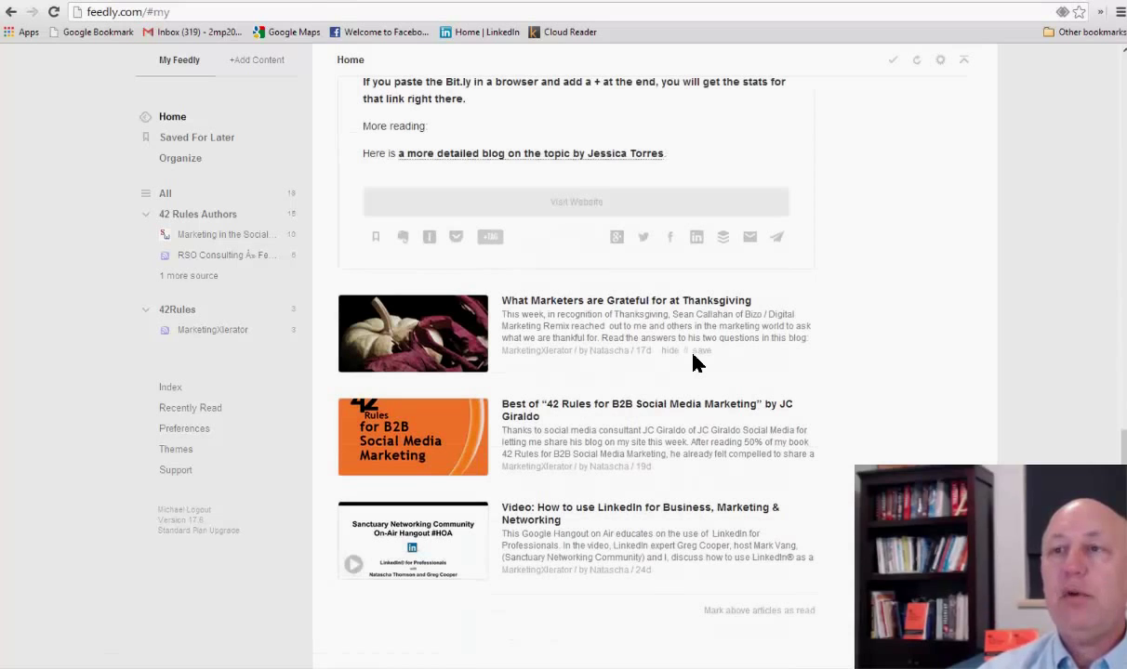